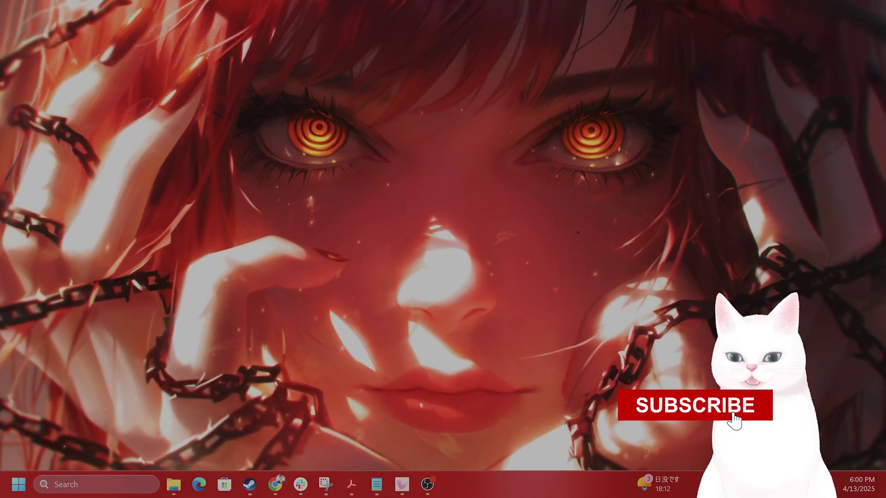
Launch Settings and open the Ethernet connection's details under Network & internet
{"action": "left_click", "coordinate": [111, 485]}
{"action": "type", "text": "se"}
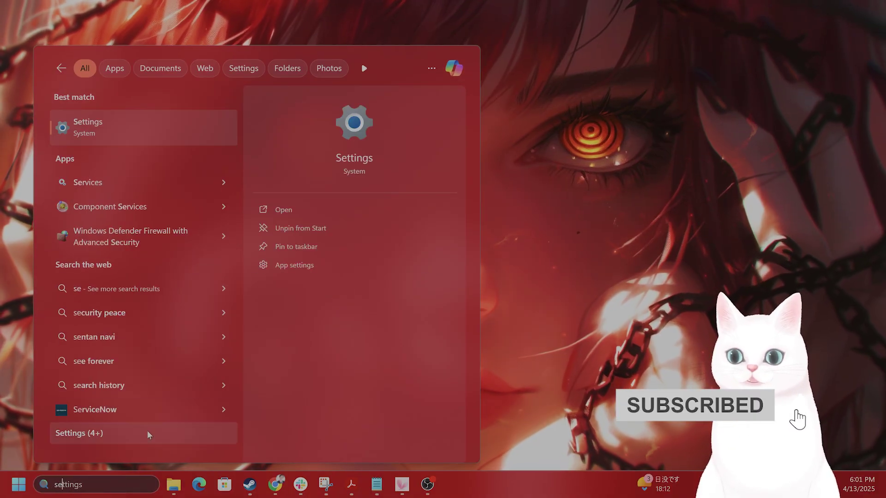
{"action": "left_click", "coordinate": [145, 118]}
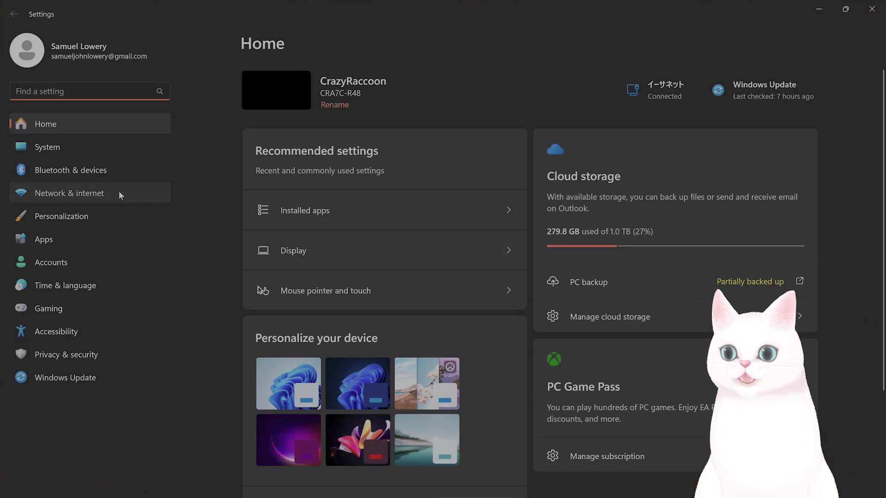
{"action": "left_click", "coordinate": [119, 191]}
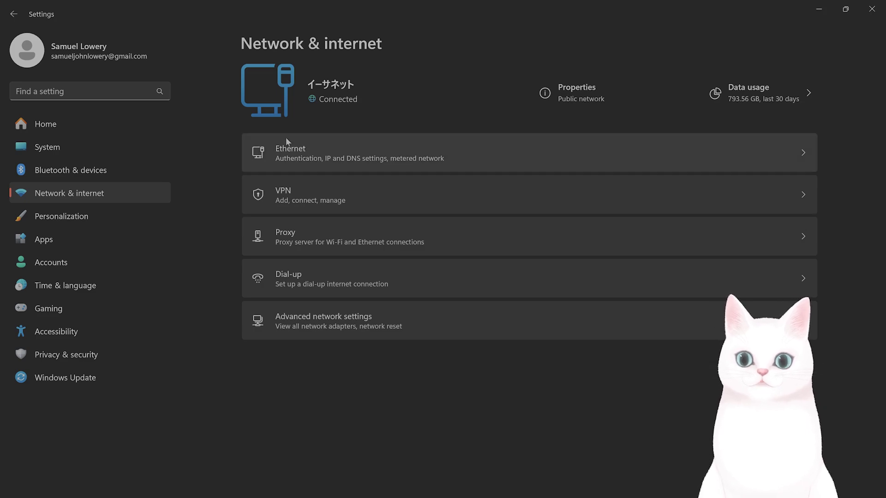
{"action": "left_click", "coordinate": [597, 168]}
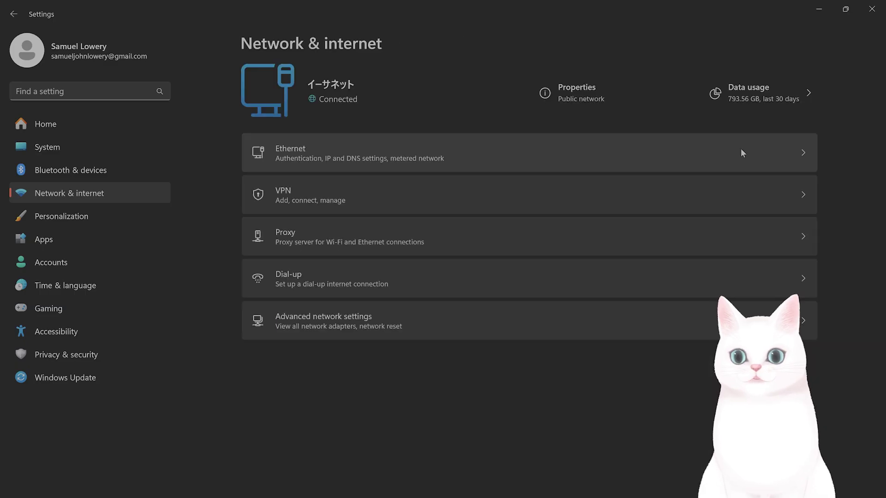
{"action": "left_click", "coordinate": [741, 152]}
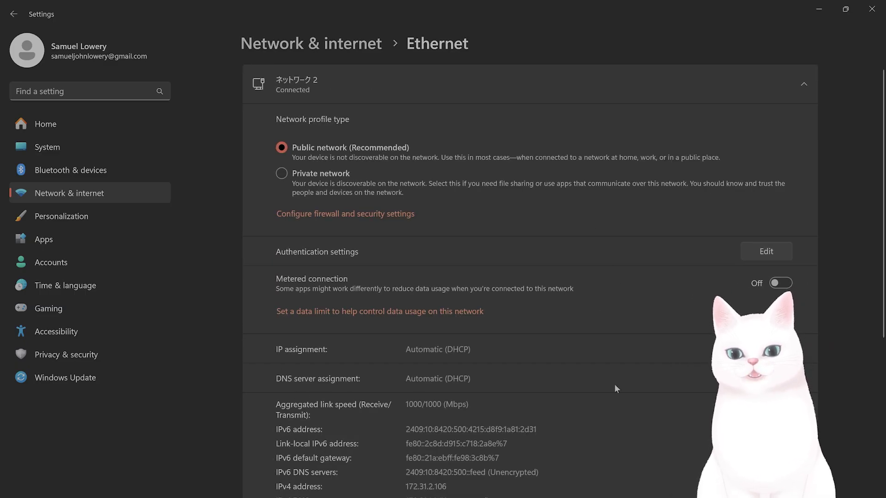
Set Ethernet DNS to Manual IPv4 with preferred 8.8.8.8 and alternate 8.8.4.4, then close the editor
{"action": "left_click", "coordinate": [766, 379]}
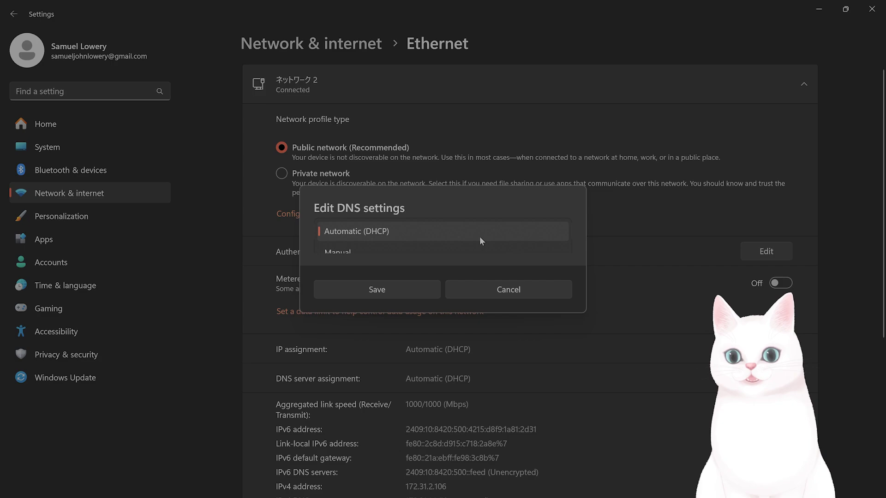
{"action": "left_click", "coordinate": [430, 254]}
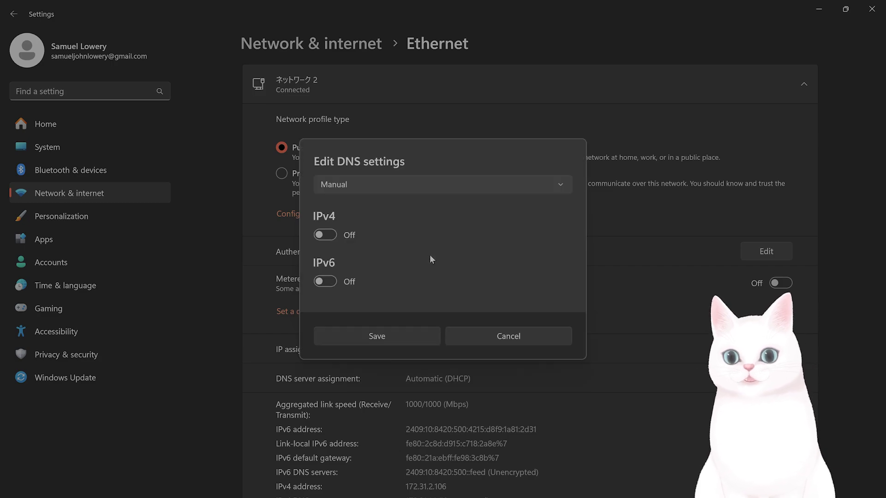
{"action": "left_click", "coordinate": [324, 237]}
{"action": "left_click", "coordinate": [401, 193]}
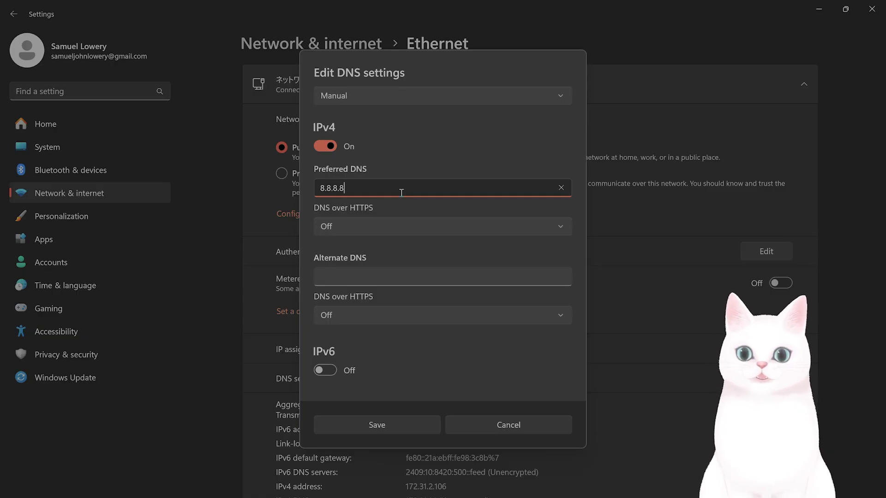
{"action": "left_click", "coordinate": [429, 278]}
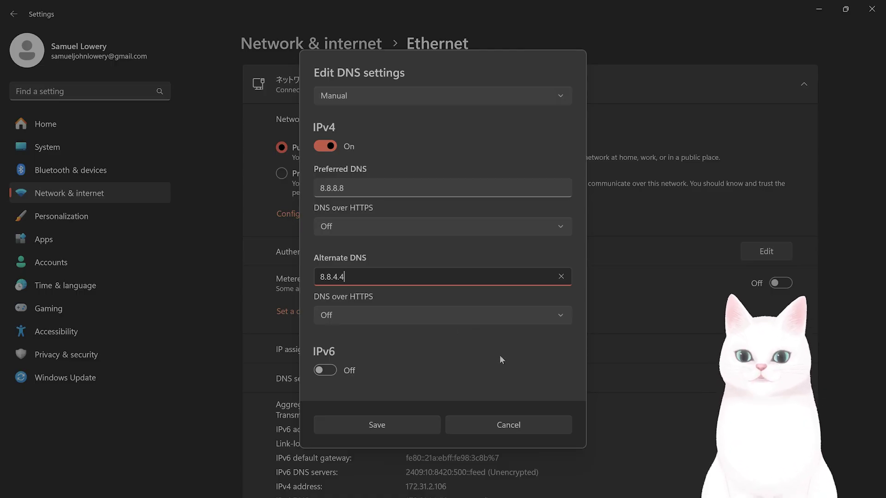
{"action": "left_click", "coordinate": [528, 427]}
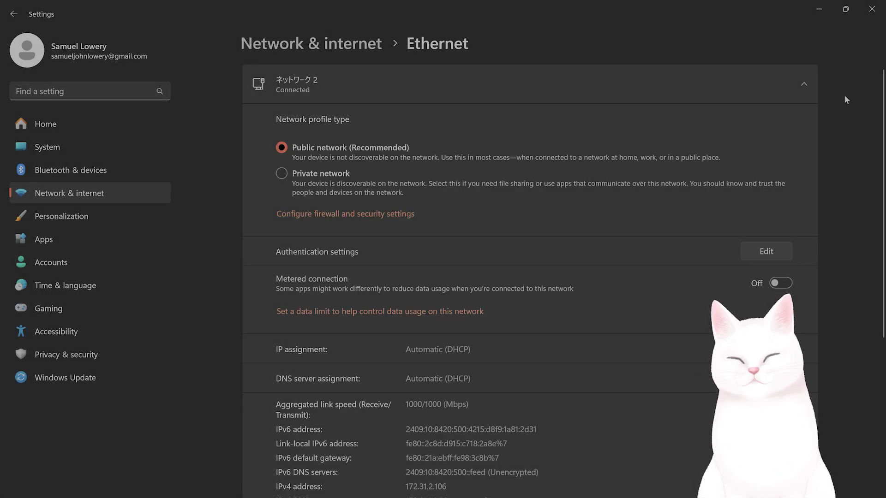
Close Settings and open the %localappdata% folder through the Run dialog
{"action": "left_click", "coordinate": [876, 4]}
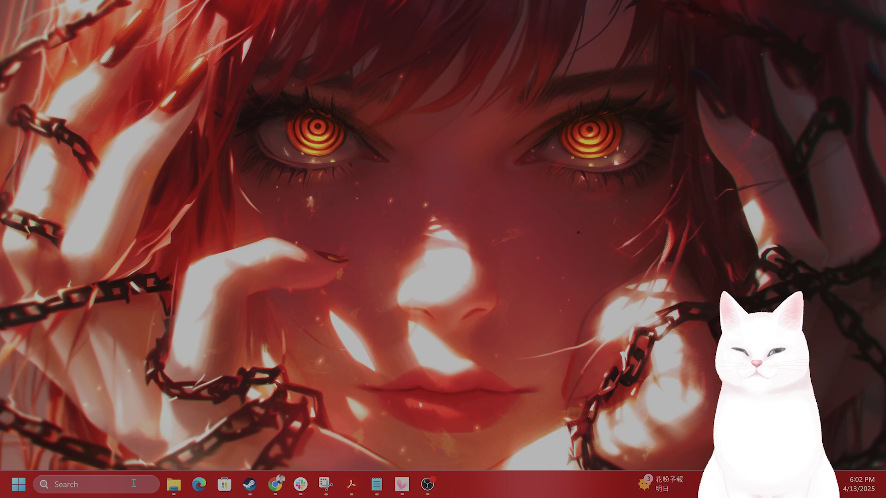
{"action": "left_click", "coordinate": [135, 487]}
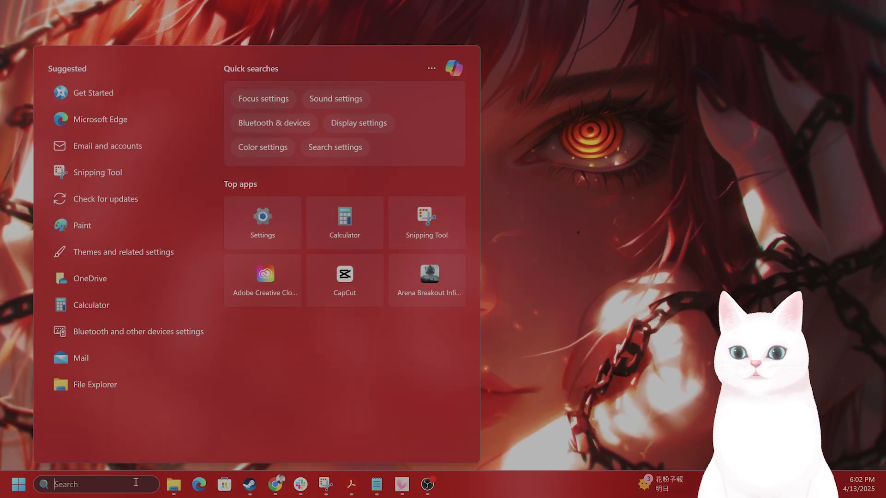
{"action": "type", "text": "runb"}
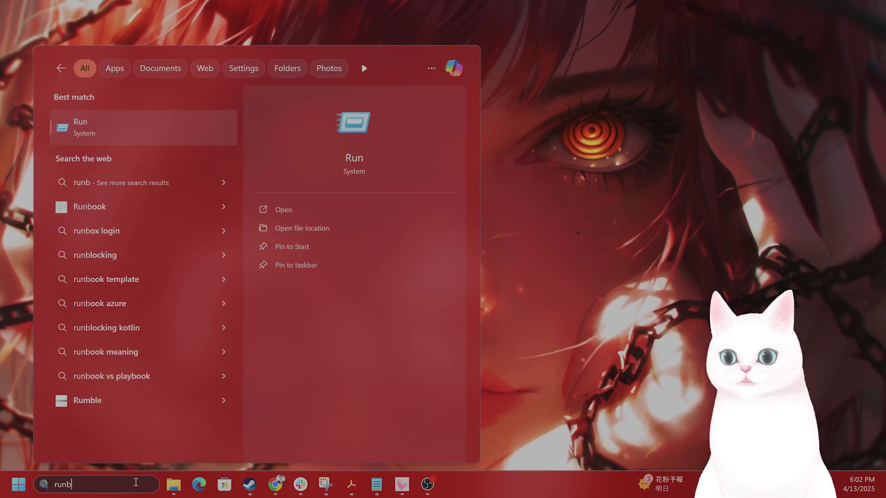
{"action": "key", "text": "Return"}
{"action": "left_click_drag", "start_coordinate": [121, 381], "coordinate": [468, 226]}
{"action": "type", "text": "%"}
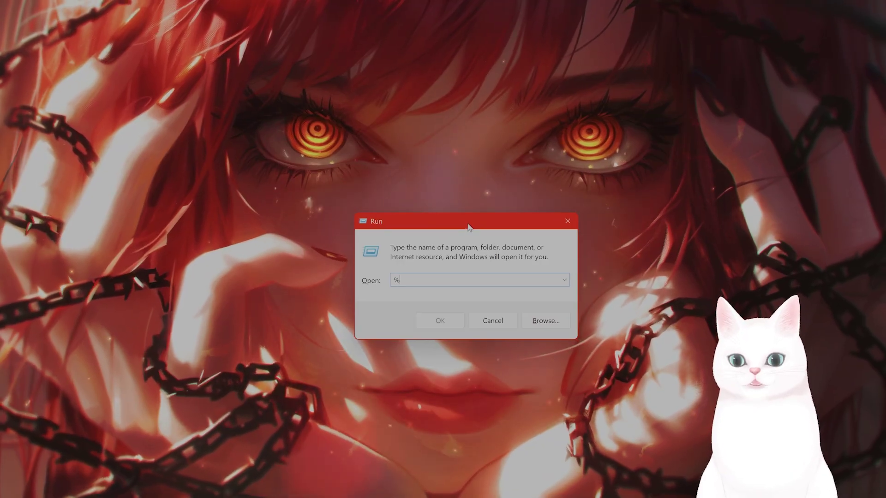
{"action": "type", "text": "localapp"}
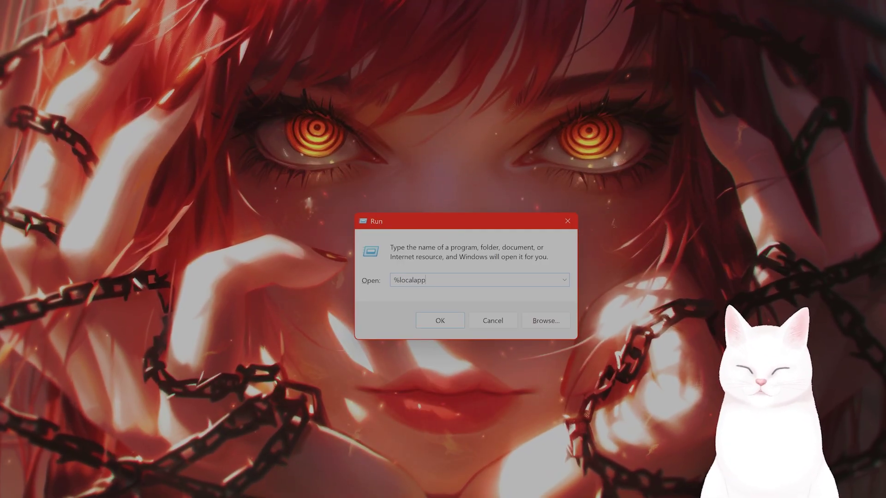
{"action": "type", "text": "data%"}
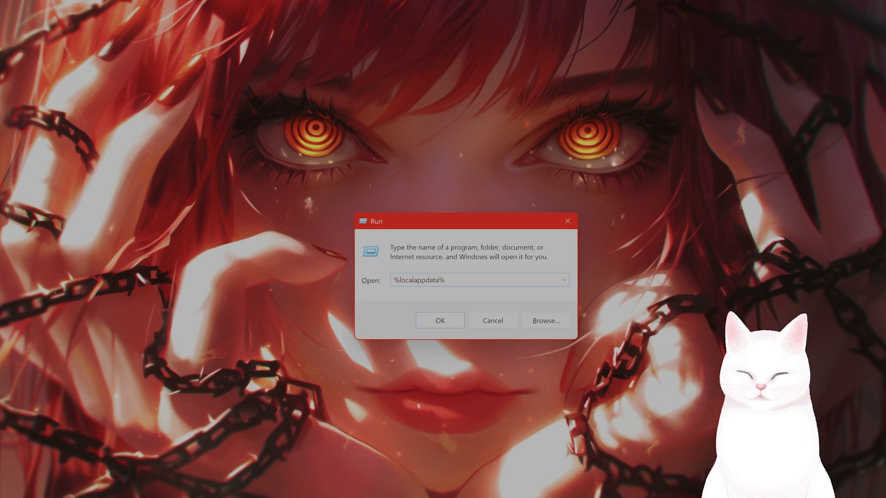
{"action": "key", "text": "Return"}
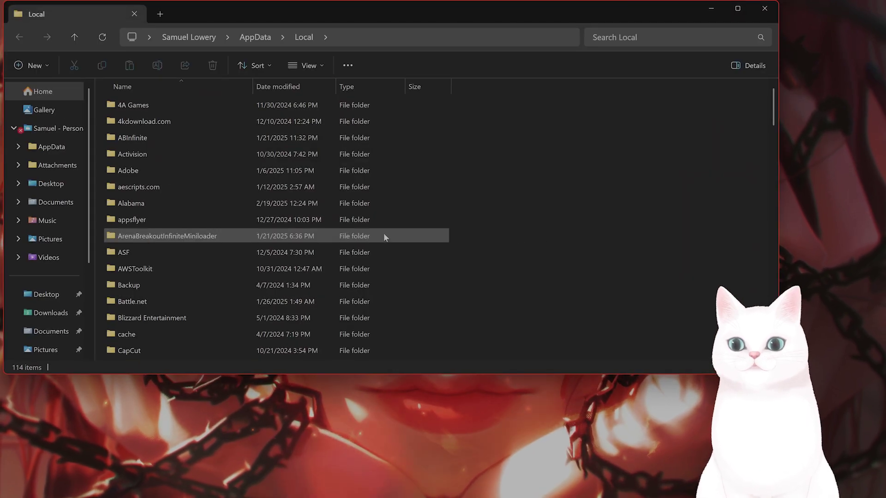
Open the Roblox folder in AppData Local to inspect its contents, then return to Local
{"action": "scroll", "coordinate": [381, 243], "scroll_direction": "down", "scroll_amount": 13}
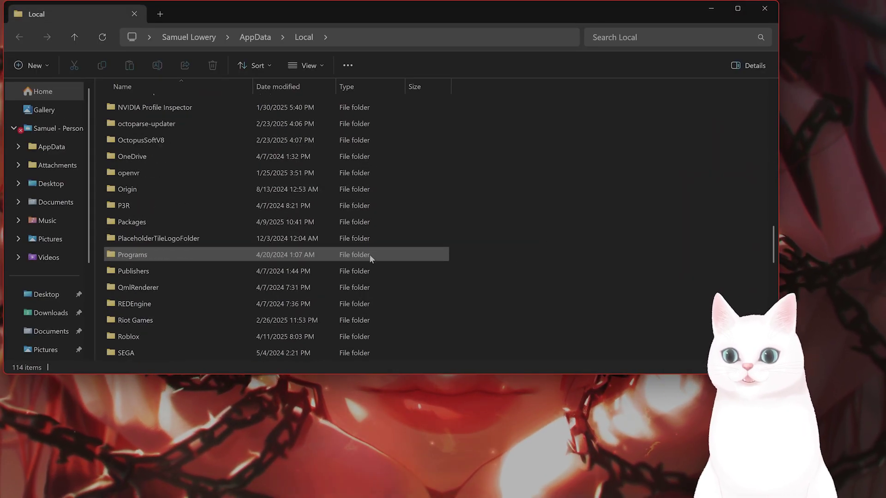
{"action": "left_click", "coordinate": [157, 337]}
{"action": "scroll", "coordinate": [157, 334], "scroll_direction": "down", "scroll_amount": 1}
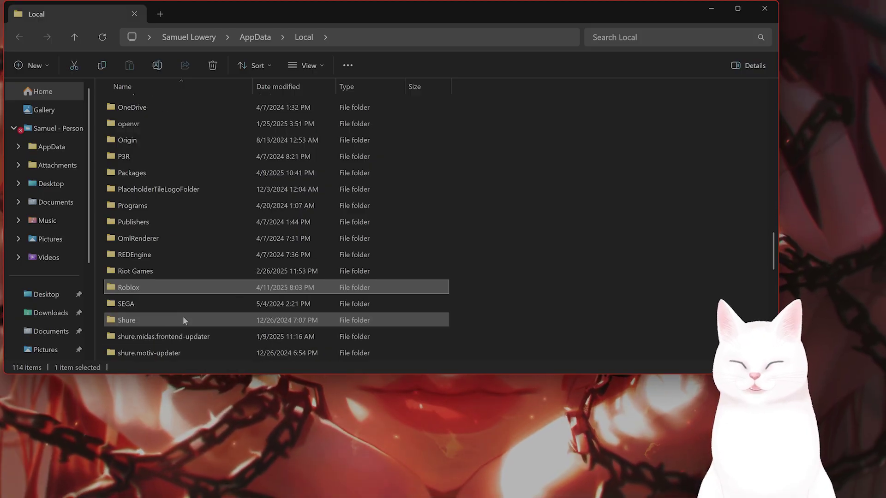
{"action": "double_click", "coordinate": [139, 288]}
{"action": "left_click", "coordinate": [19, 37]}
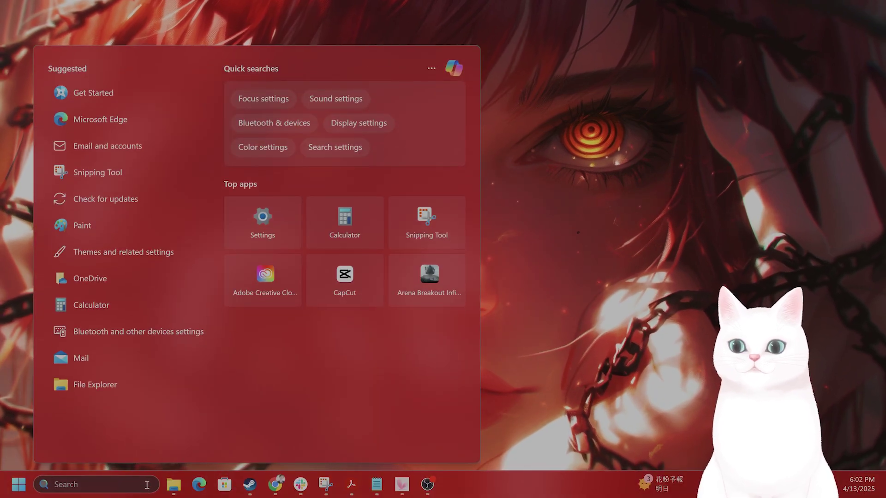
Launch Settings and go to Apps > Installed apps
{"action": "type", "text": "set"}
{"action": "key", "text": "Return"}
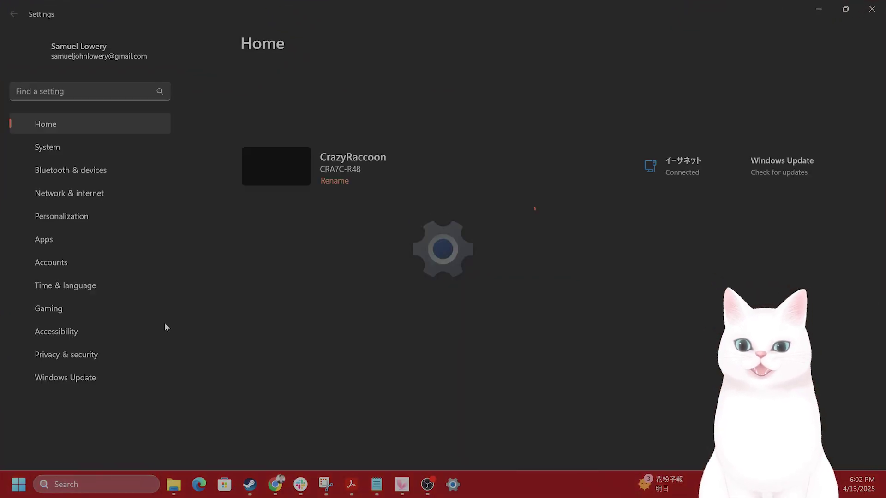
{"action": "left_click", "coordinate": [97, 240]}
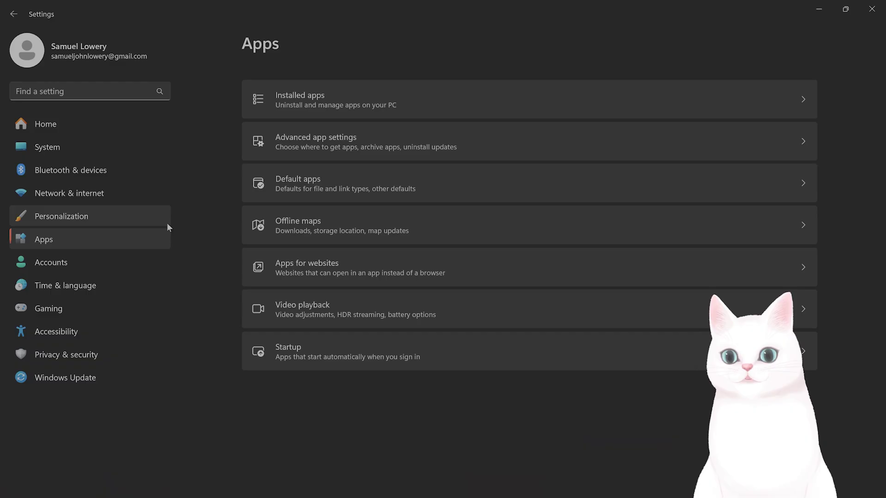
{"action": "left_click", "coordinate": [397, 81]}
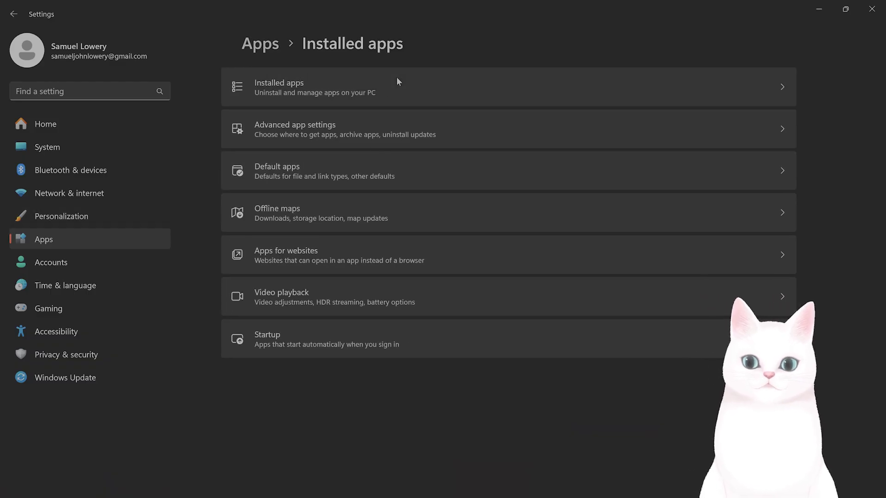
Search installed apps for roblox and open its Advanced options down to Reset
{"action": "left_click", "coordinate": [363, 72]}
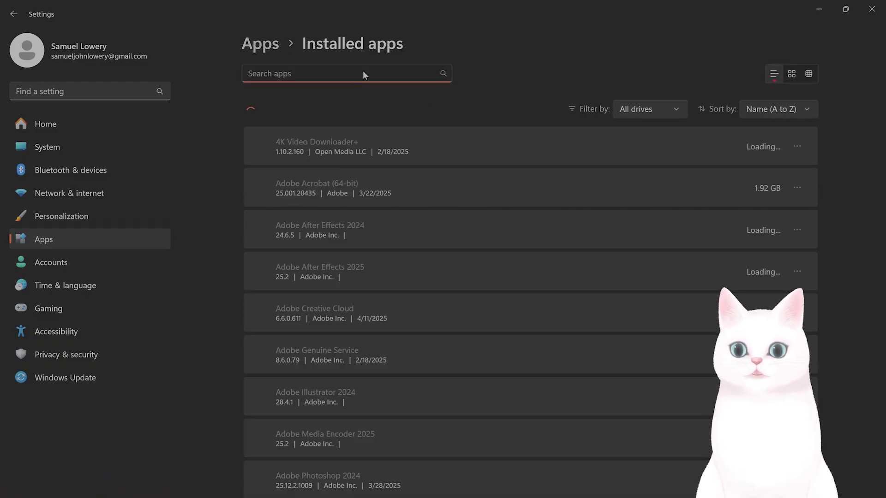
{"action": "type", "text": "roblox"}
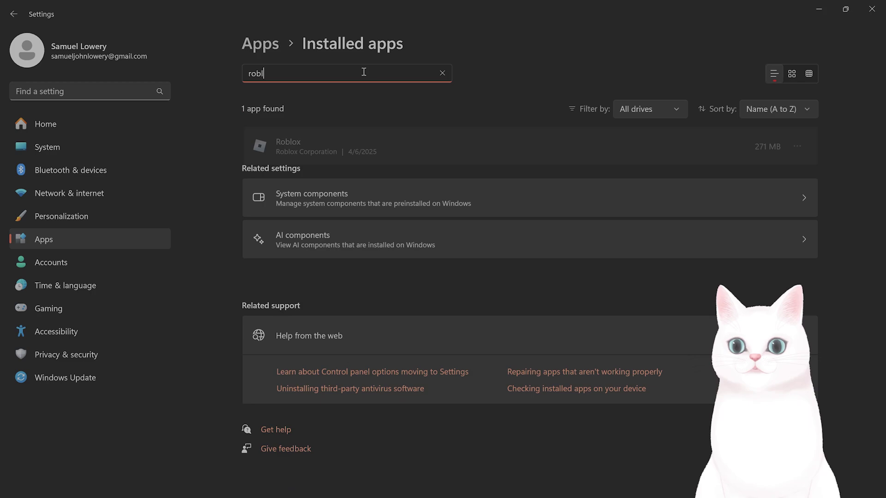
{"action": "left_click", "coordinate": [804, 147]}
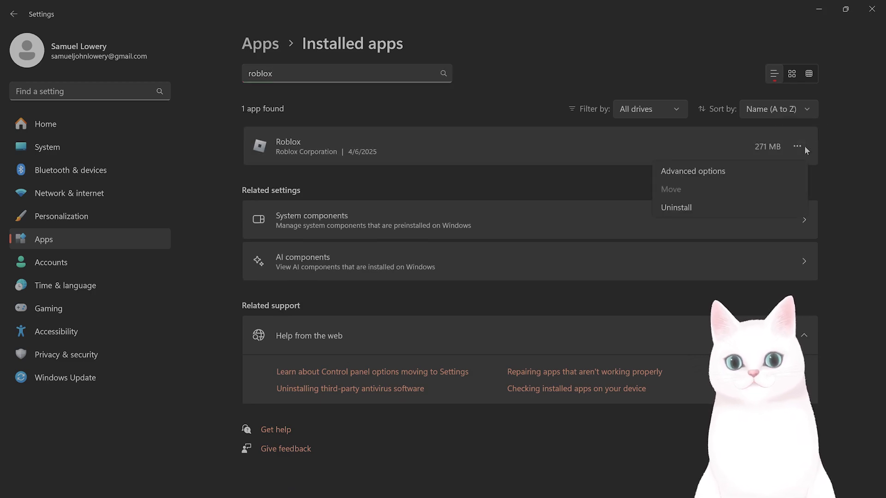
{"action": "left_click", "coordinate": [770, 171]}
{"action": "scroll", "coordinate": [450, 240], "scroll_direction": "down", "scroll_amount": 3}
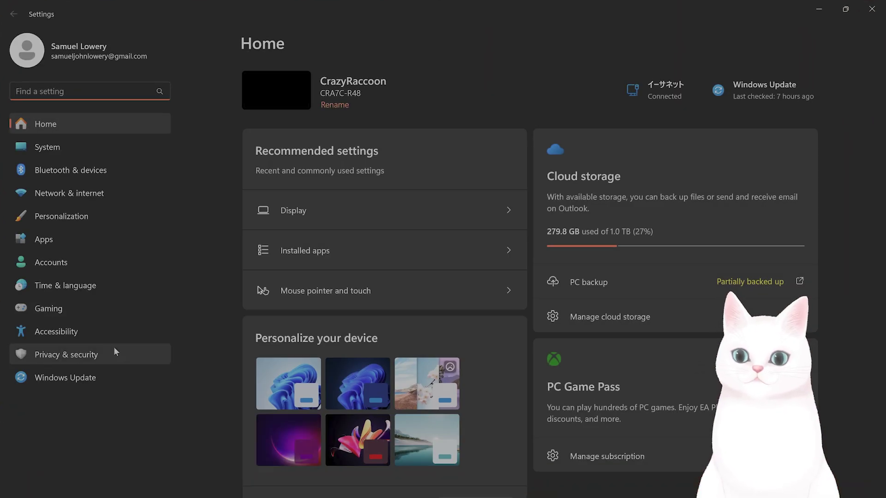
Go to Network & internet > Proxy to verify Use a proxy server is off
{"action": "left_click", "coordinate": [115, 192]}
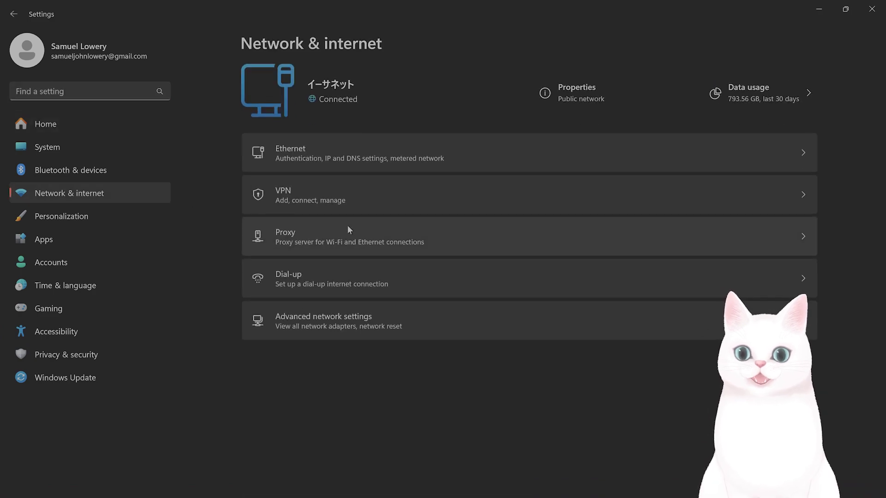
{"action": "left_click", "coordinate": [436, 239]}
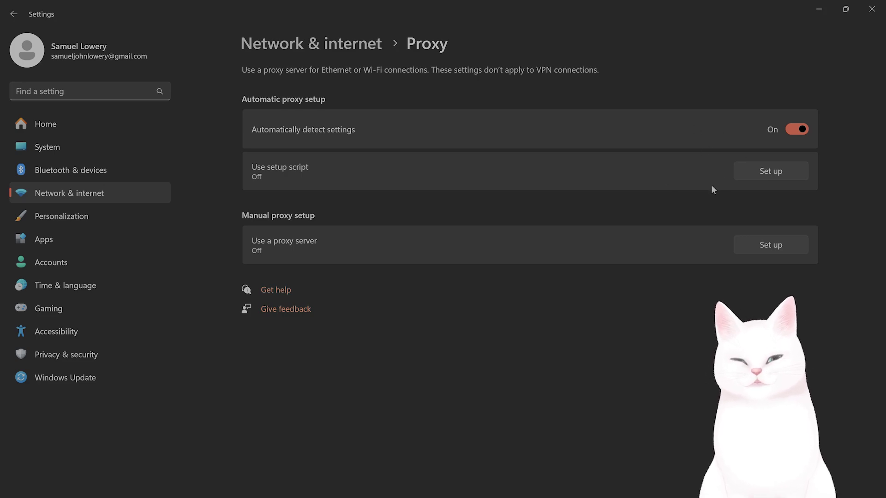
Return to the desktop, relaunch Settings from search, and go to Windows Update
{"action": "key", "text": "alt+F4"}
{"action": "key", "text": "super"}
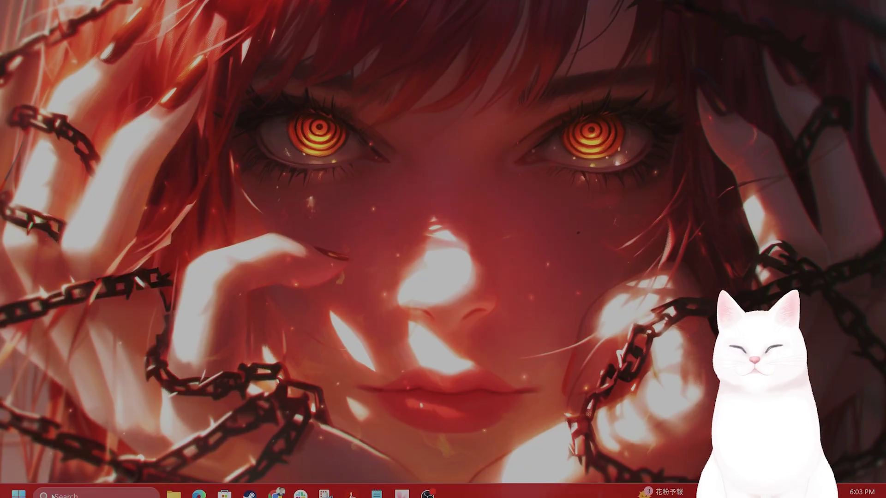
{"action": "type", "text": "se"}
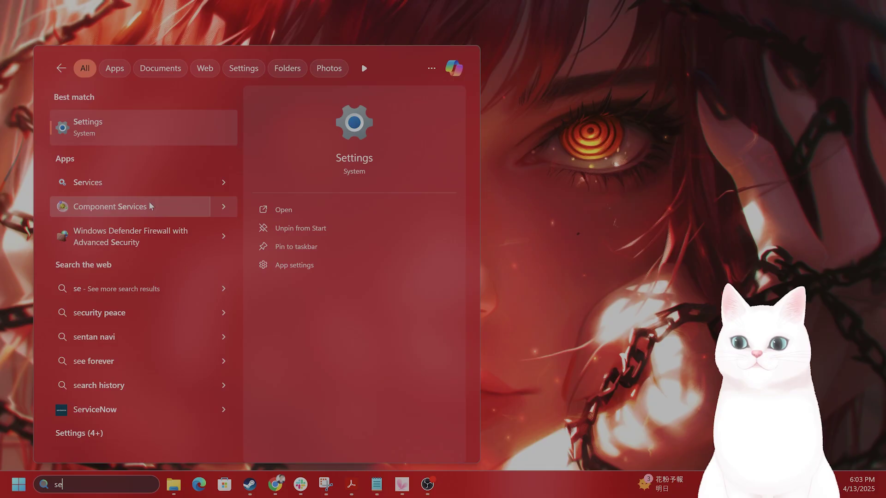
{"action": "left_click", "coordinate": [140, 129]}
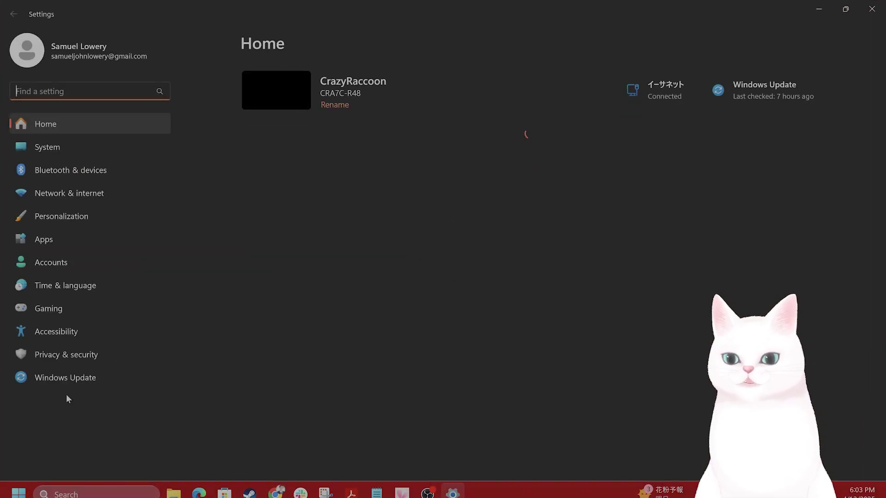
{"action": "left_click", "coordinate": [65, 378]}
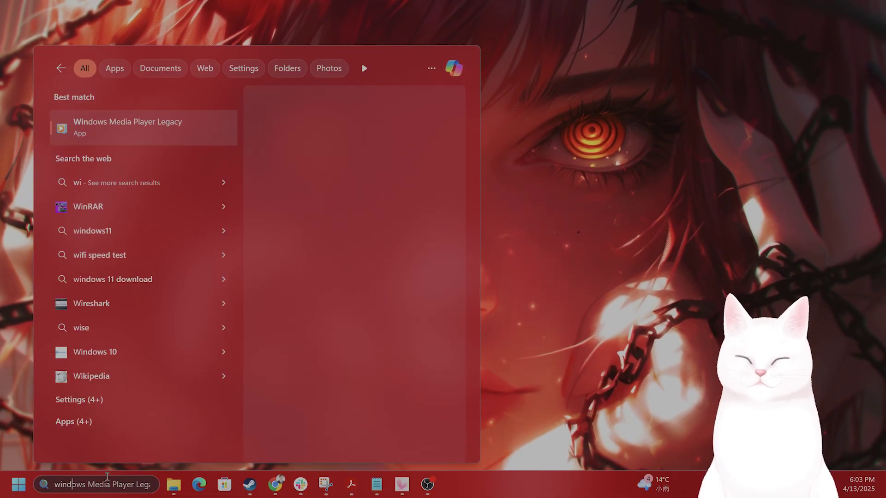
Open Microsoft Store, find the Roblox page, start its update, and close the Store
{"action": "type", "text": "ows store"}
{"action": "key", "text": "Return"}
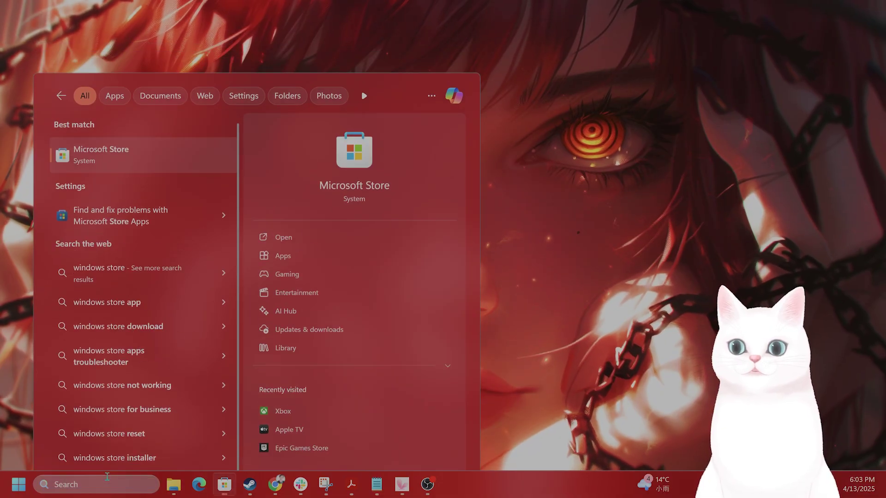
{"action": "left_click", "coordinate": [535, 42]}
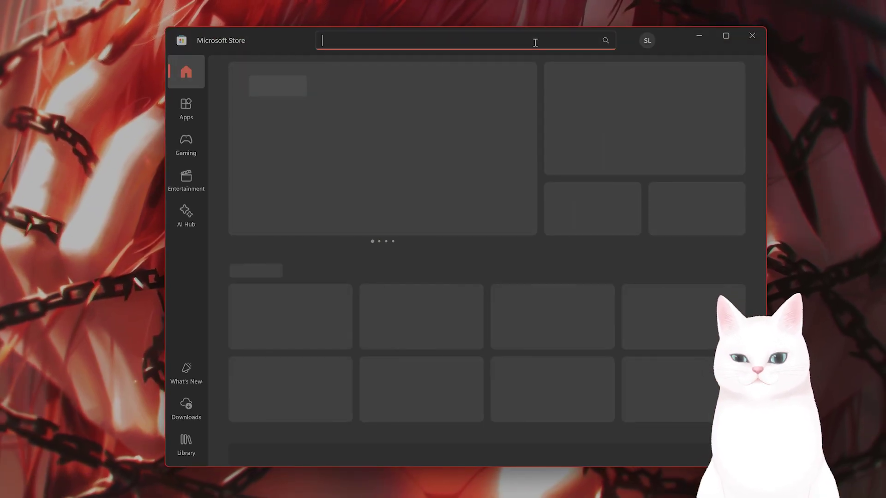
{"action": "type", "text": "roblox"}
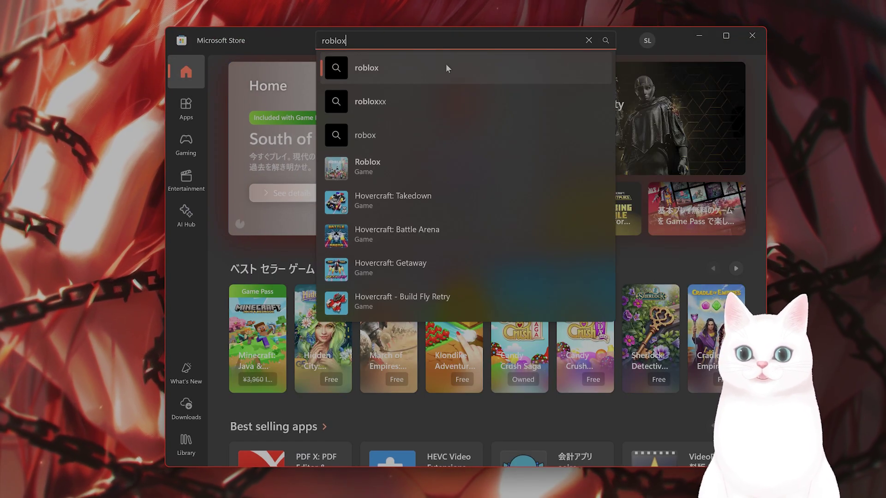
{"action": "left_click", "coordinate": [446, 68]}
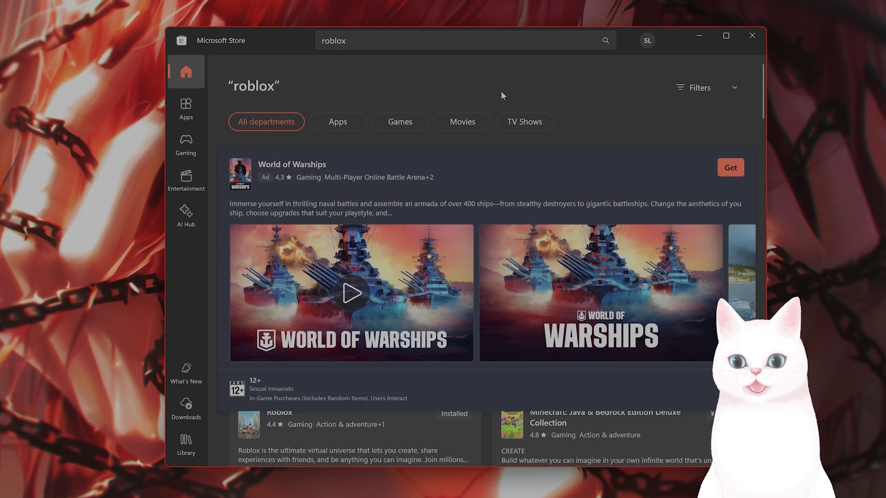
{"action": "left_click", "coordinate": [394, 428]}
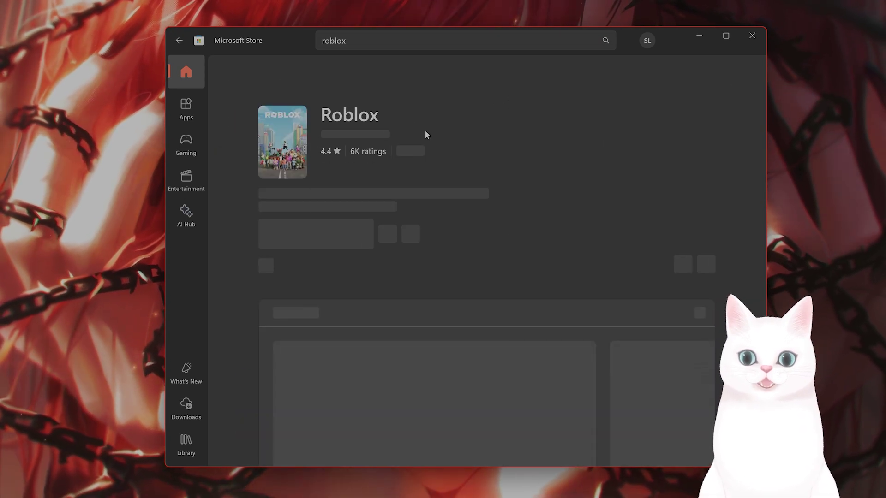
{"action": "left_click", "coordinate": [406, 234]}
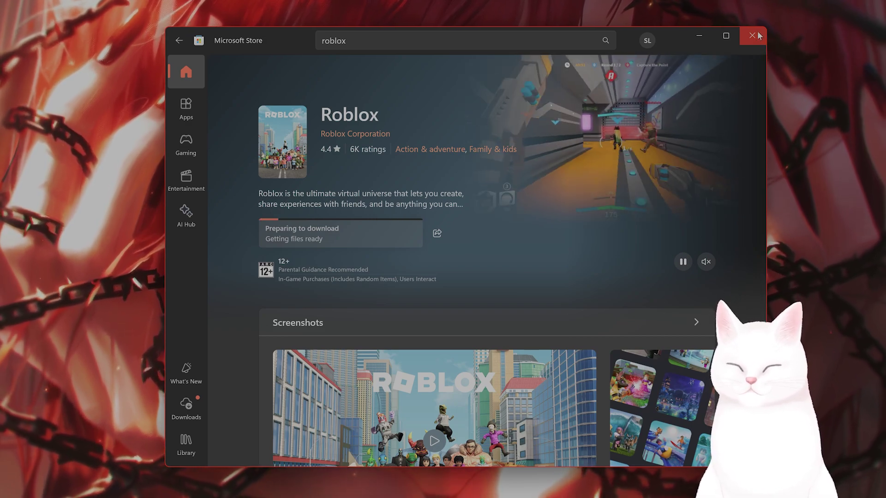
{"action": "left_click", "coordinate": [759, 36]}
Launch System Configuration from Run, show the Services tab, and hide all Microsoft services
{"action": "left_click", "coordinate": [126, 477]}
{"action": "type", "text": "run"}
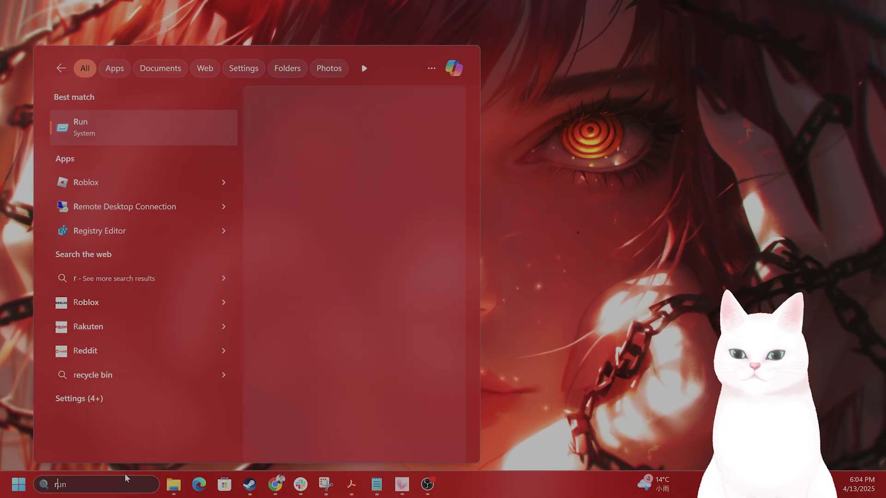
{"action": "key", "text": "Return"}
{"action": "type", "text": "wsreset"}
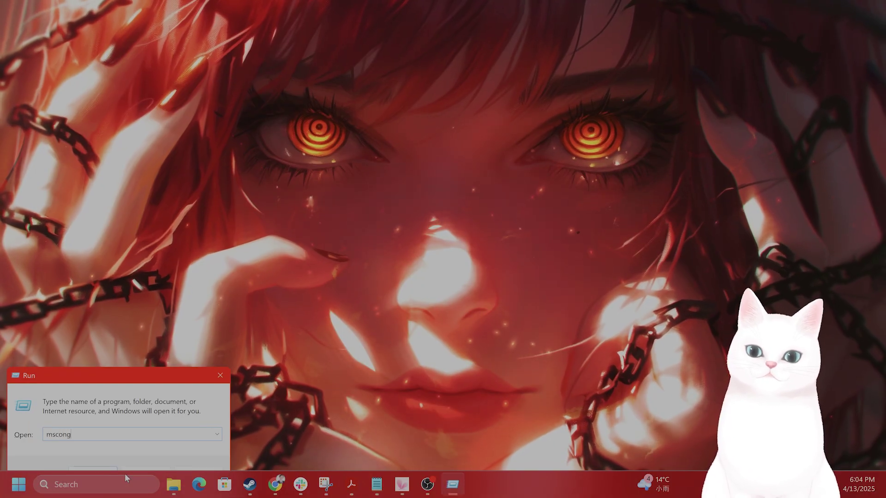
{"action": "key", "text": "Return"}
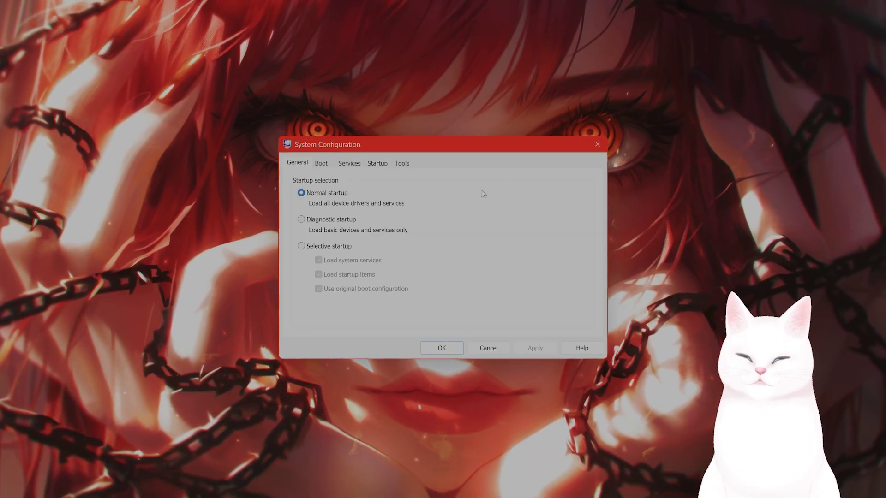
{"action": "left_click_drag", "start_coordinate": [413, 148], "coordinate": [427, 135]}
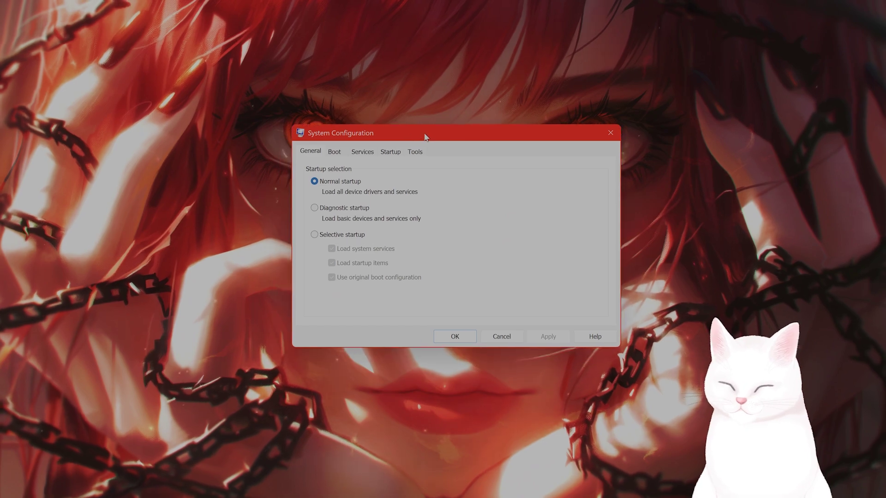
{"action": "left_click", "coordinate": [363, 150]}
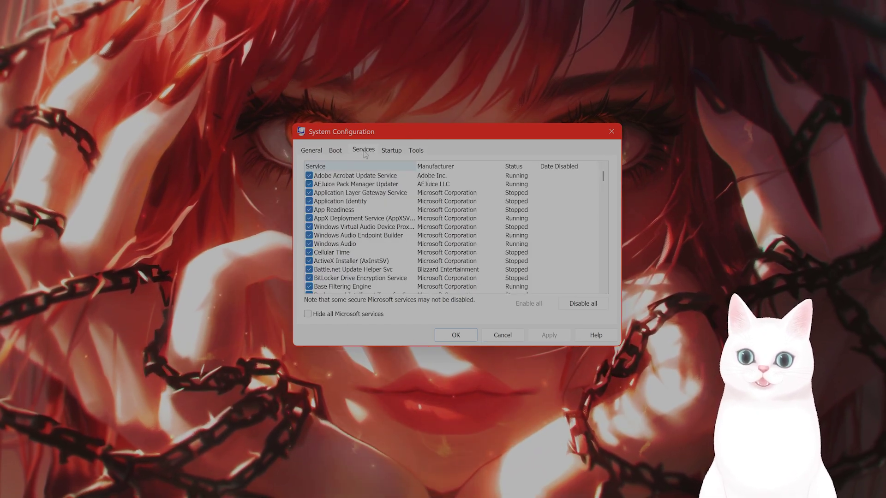
{"action": "left_click", "coordinate": [342, 316]}
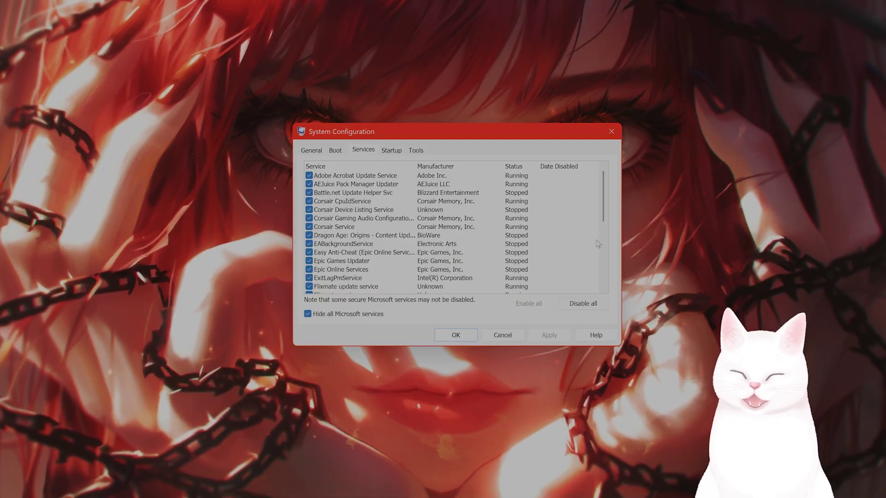
From System Configuration's Startup tab, open Task Manager's Startup apps list and scroll through it
{"action": "left_click", "coordinate": [391, 150]}
{"action": "left_click", "coordinate": [450, 184]}
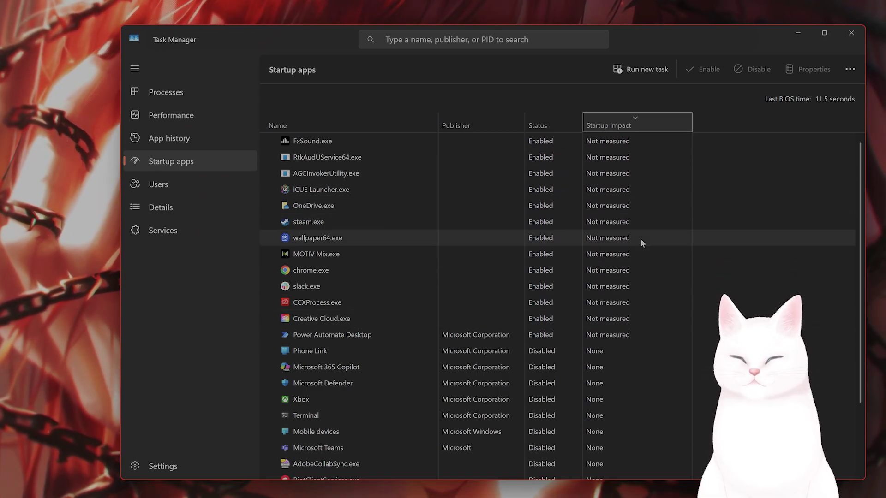
{"action": "scroll", "coordinate": [492, 300], "scroll_direction": "down", "scroll_amount": 1}
{"action": "scroll", "coordinate": [563, 277], "scroll_direction": "down", "scroll_amount": 2}
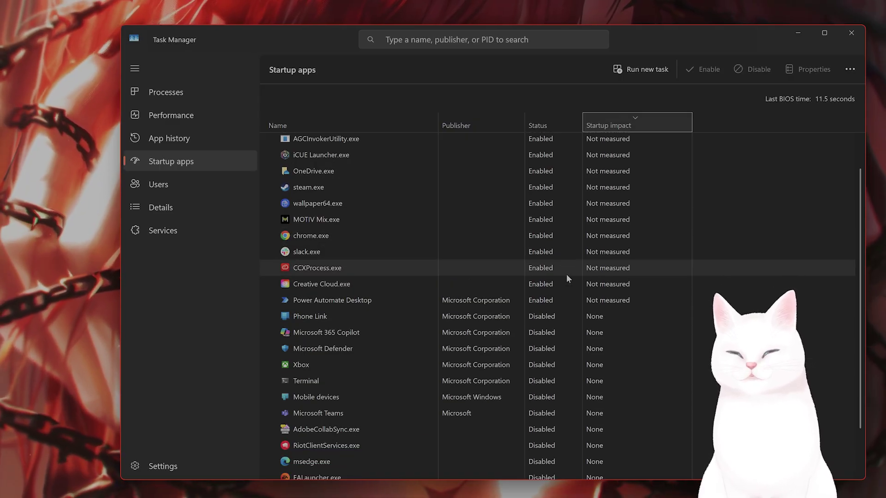
{"action": "scroll", "coordinate": [564, 279], "scroll_direction": "up", "scroll_amount": 2}
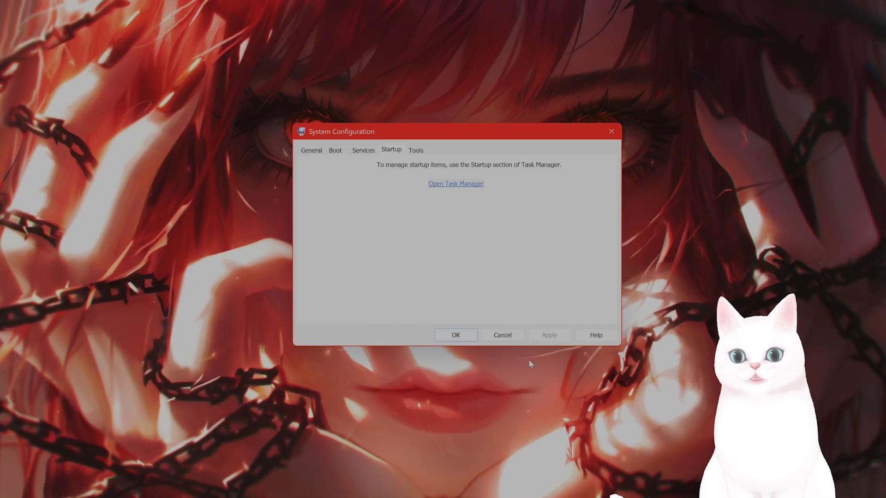